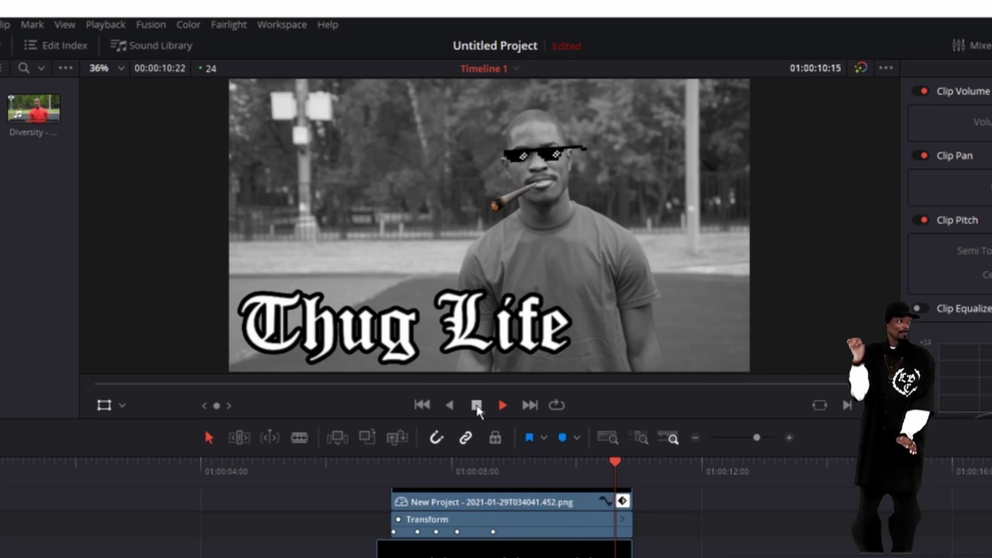
Stop the finished Thug Life preview and scrub the Diversity clip to find the freeze point.
left_click(476, 406)
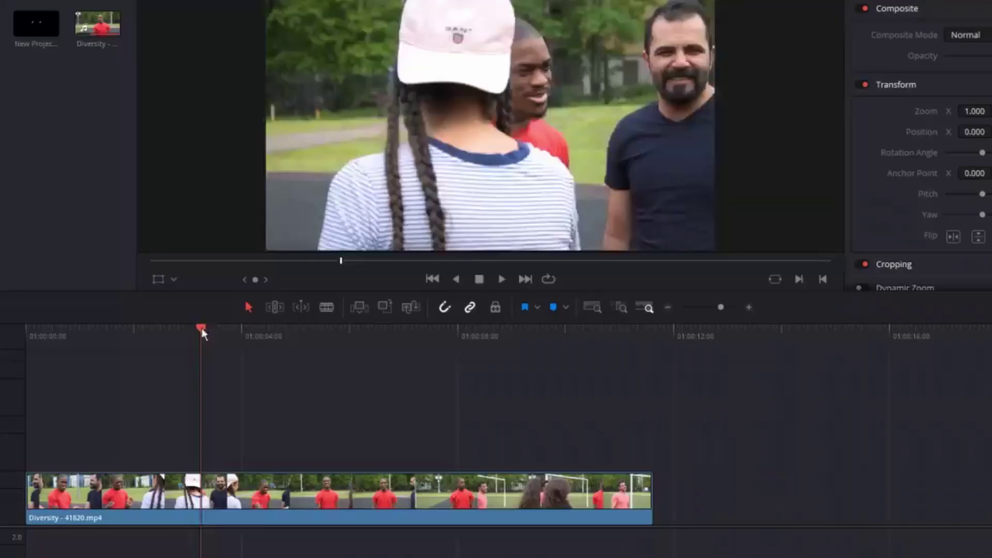
left_click_drag(202, 327, 415, 350)
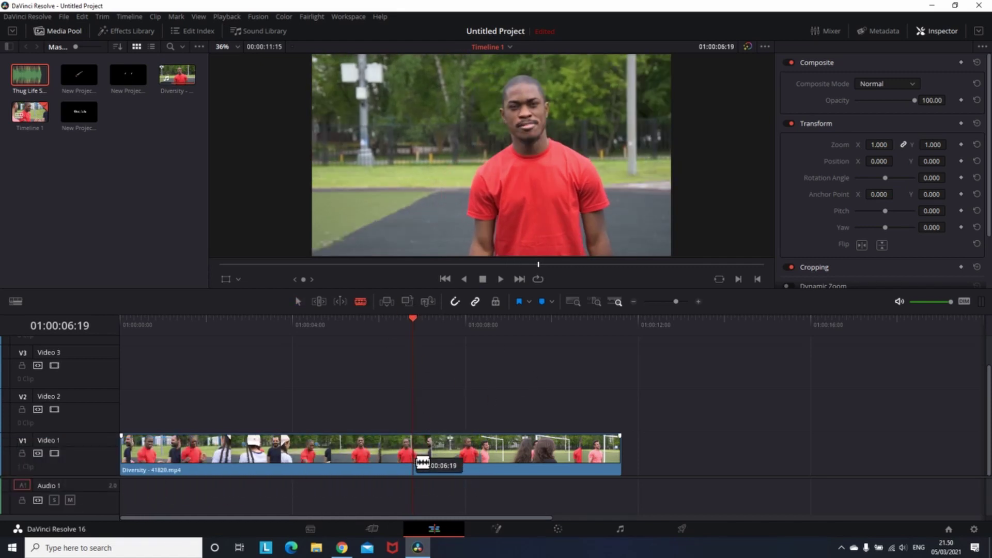
Blade-cut the Diversity clip at 06:19 and 06:20 and delete everything after.
left_click(419, 461)
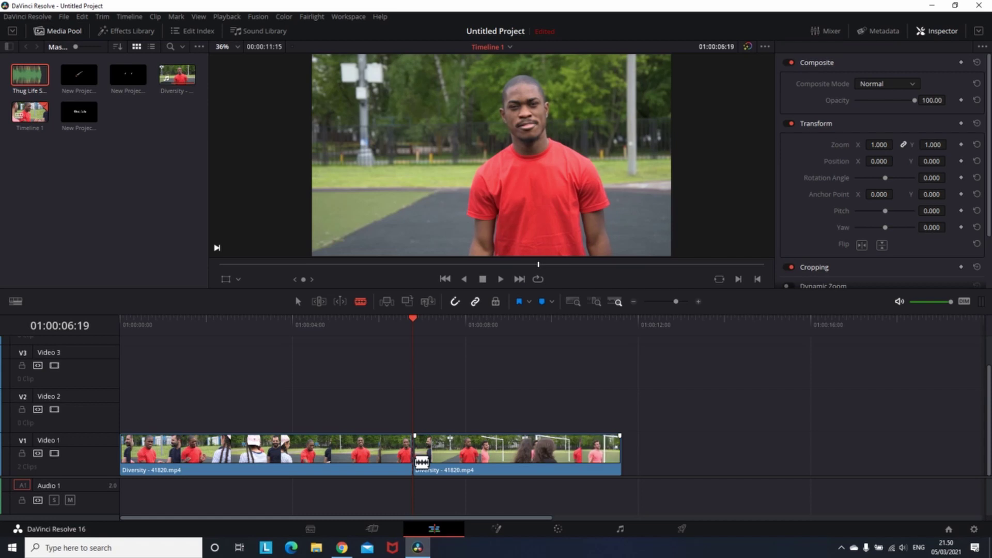
key("Right")
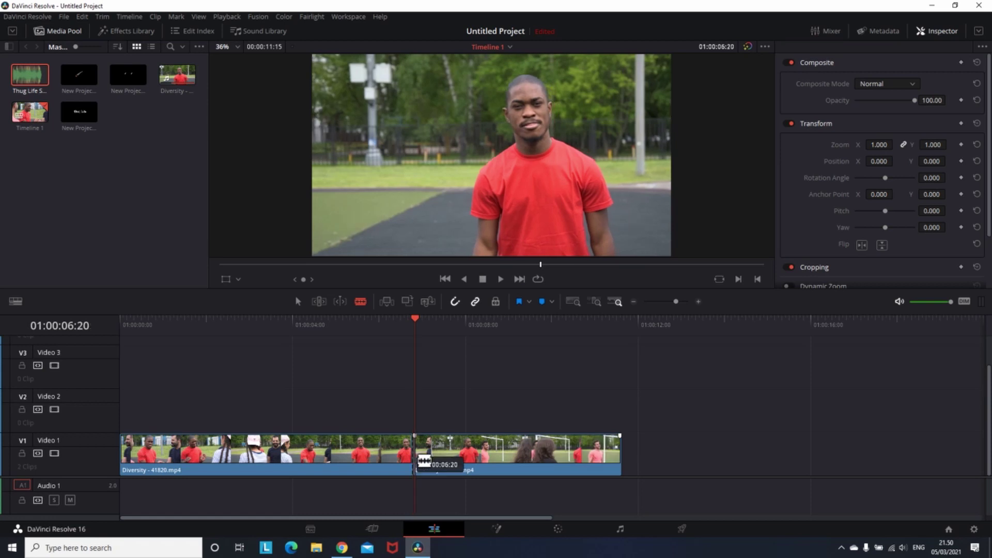
left_click(421, 460)
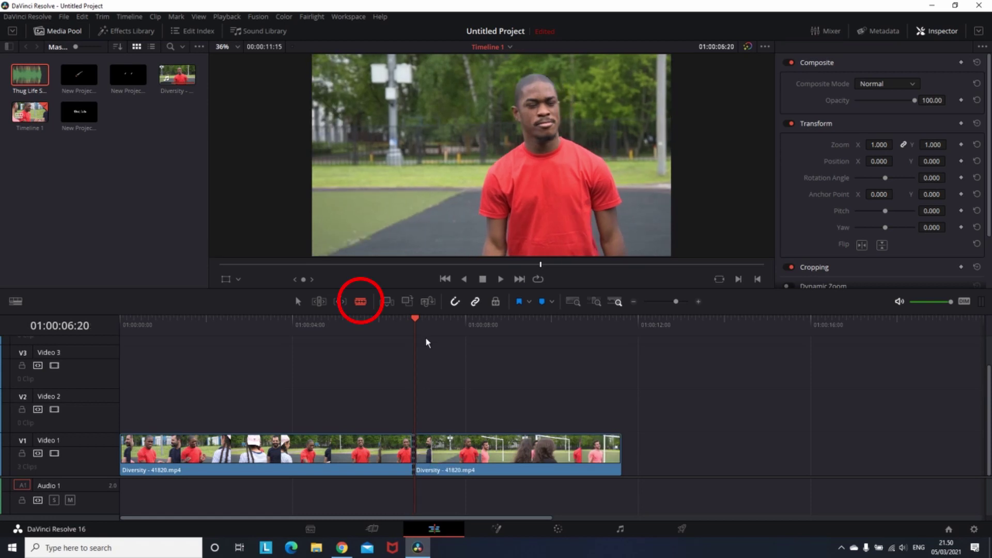
left_click(297, 302)
left_click(500, 446)
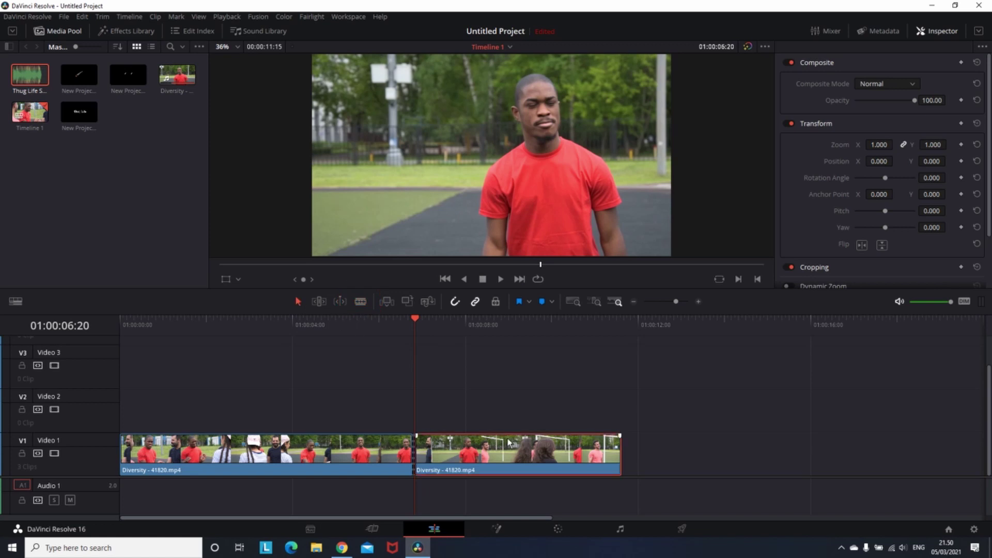
key("Delete")
Make the one-frame clip a freeze frame, stretch it and butt it against the first clip.
left_click(698, 302)
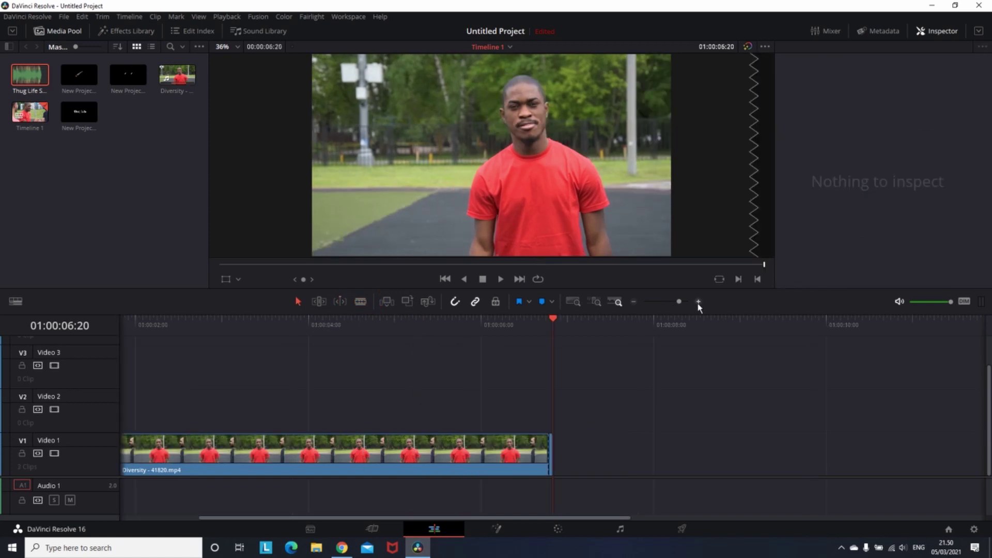
left_click(698, 302)
left_click_drag(550, 447, 631, 452)
right_click(631, 452)
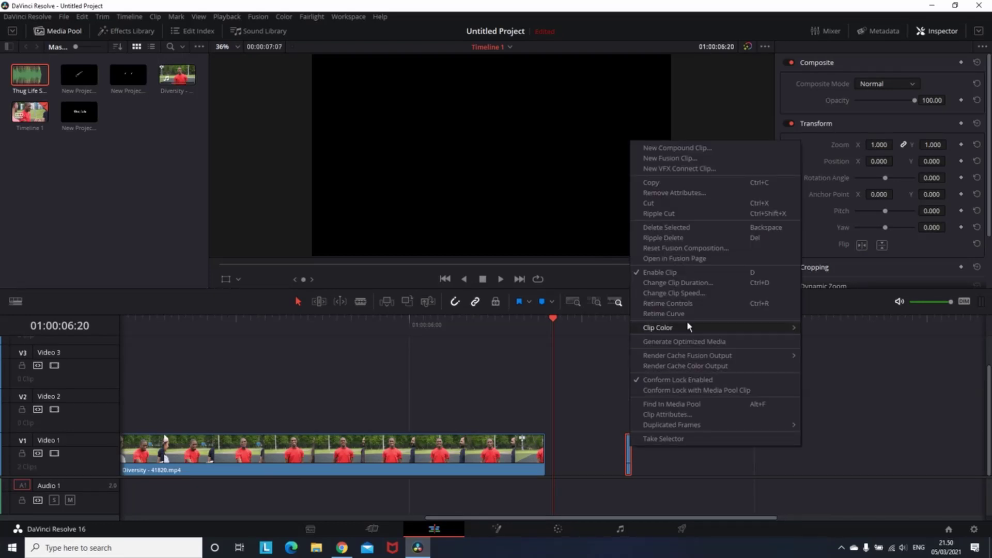
left_click(692, 294)
left_click(671, 334)
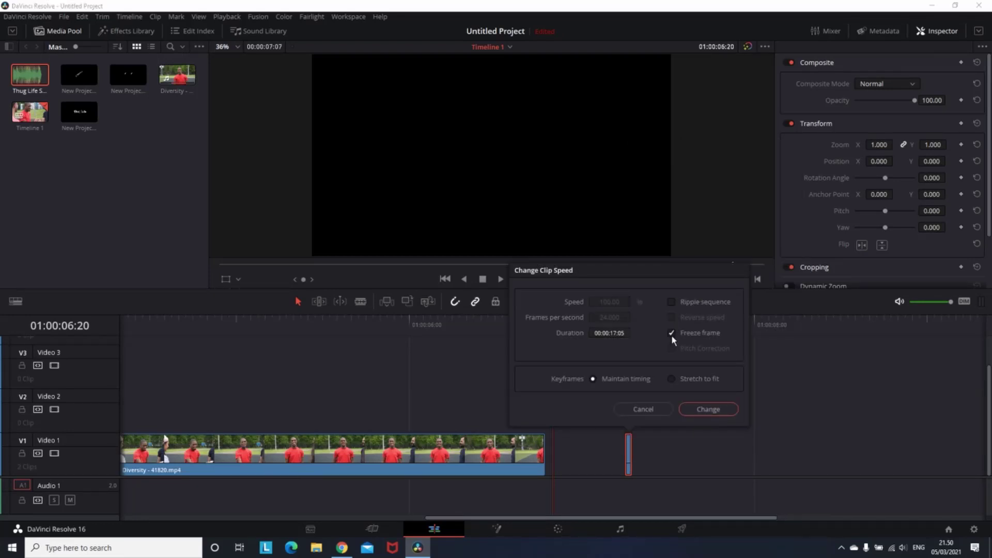
left_click(703, 410)
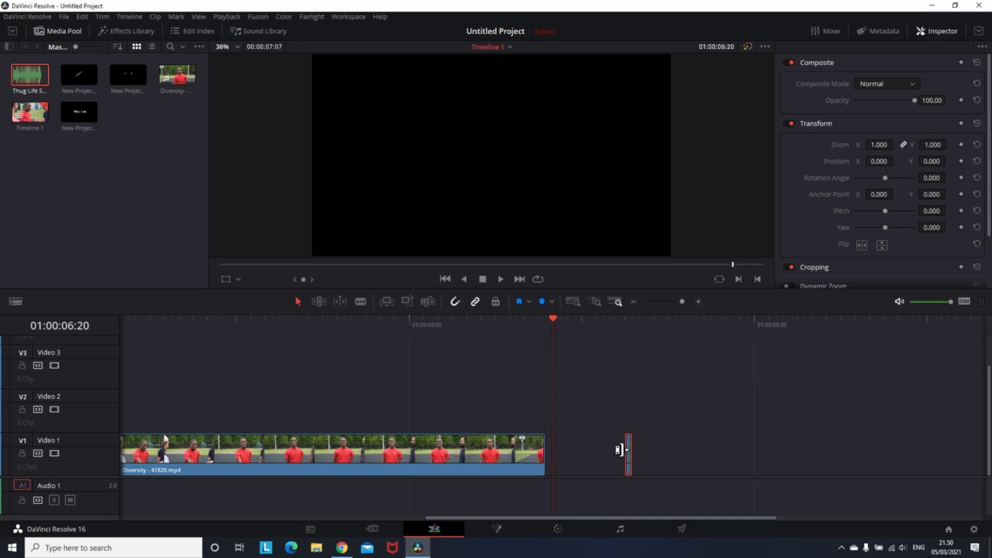
left_click_drag(626, 453, 549, 460)
left_click_drag(669, 455, 655, 459)
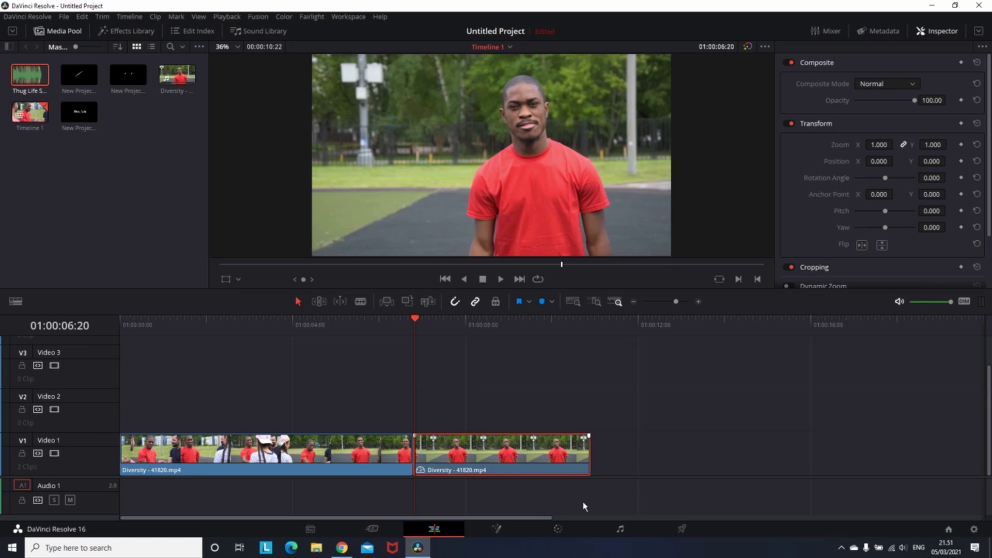
Pull both ends of a Lum vs Sat curve to 0 saturation on the freeze frame.
left_click(558, 529)
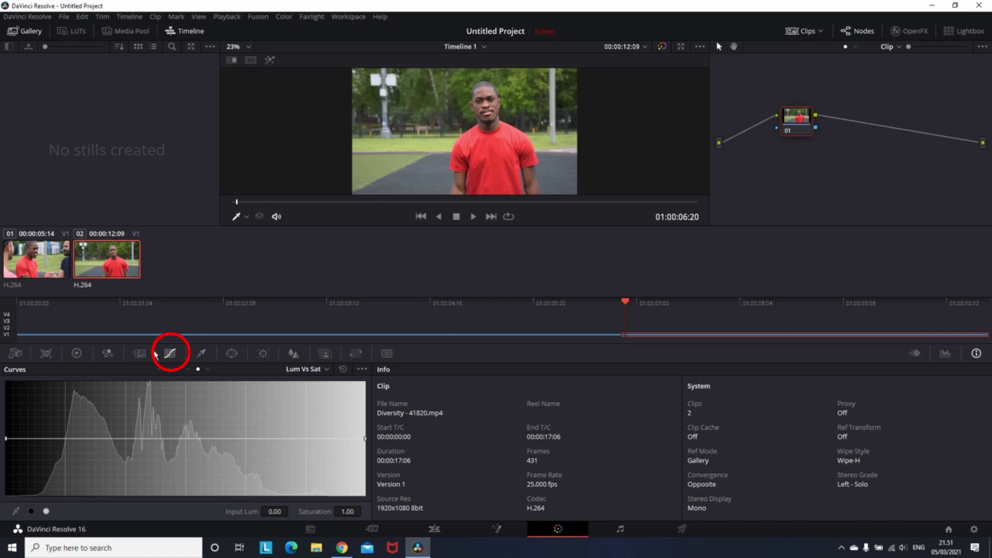
left_click(169, 357)
left_click(170, 357)
left_click(198, 369)
left_click(179, 369)
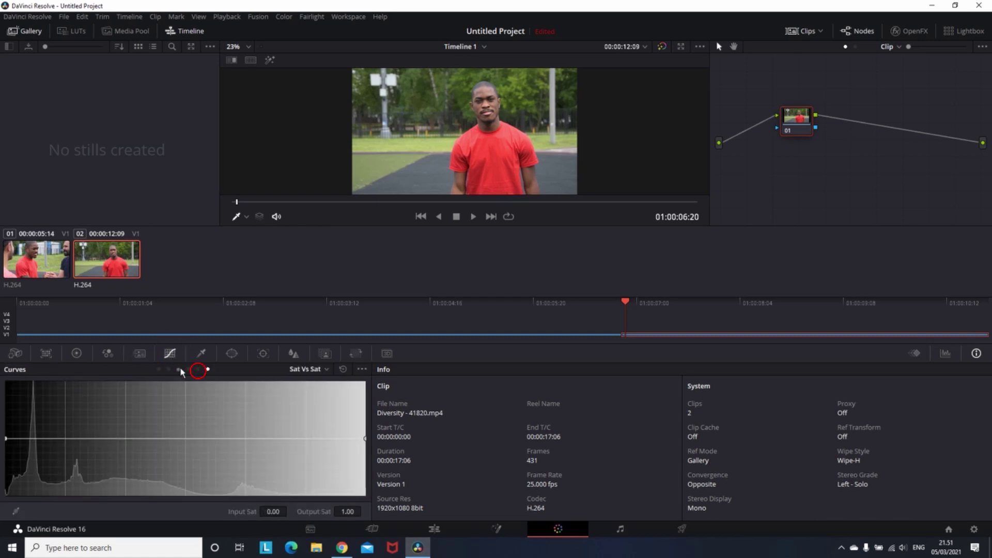
left_click(188, 369)
left_click(198, 369)
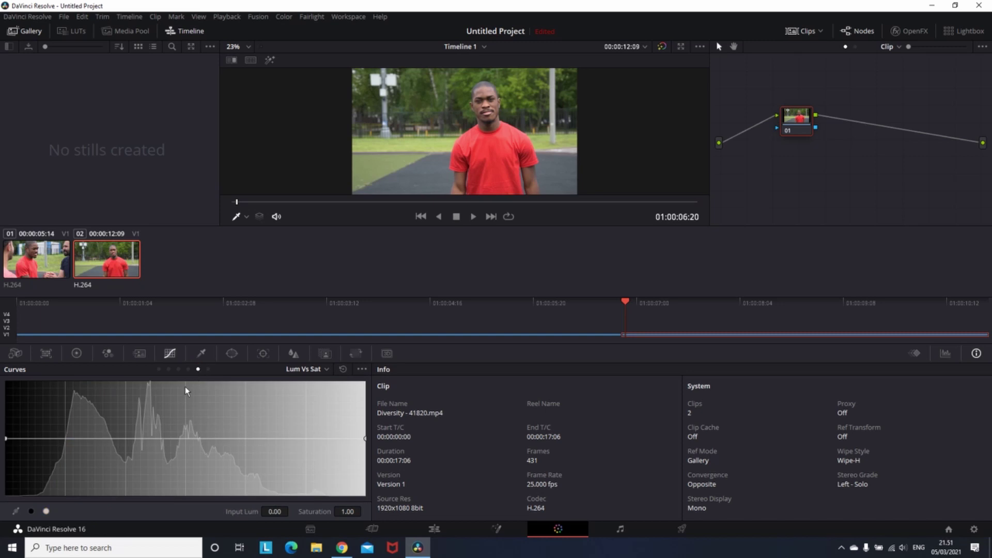
left_click_drag(49, 440, 49, 516)
left_click_drag(305, 458, 321, 508)
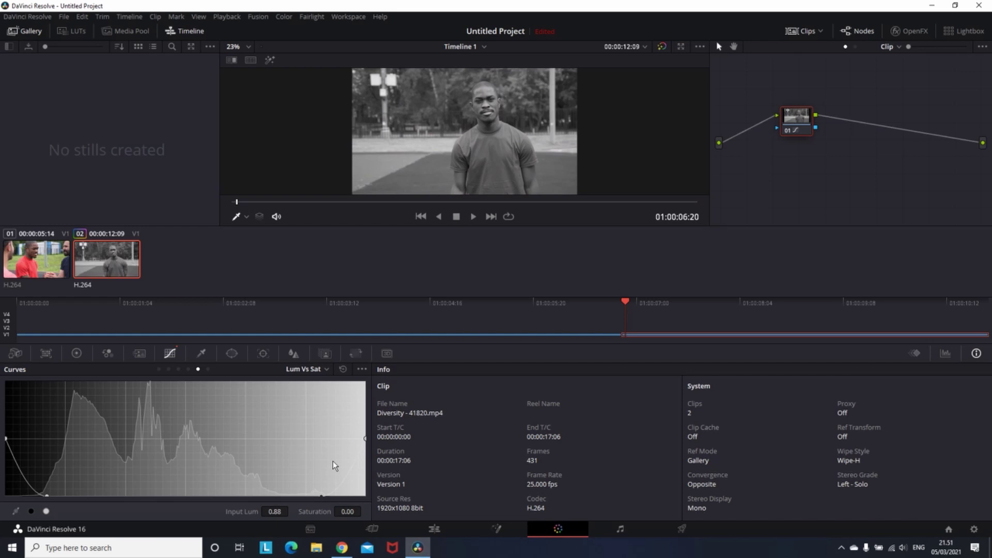
Fit the V2 sunglasses over his eyes, scaled 0.357 and rotated 3.695.
left_click(434, 528)
left_click(366, 338)
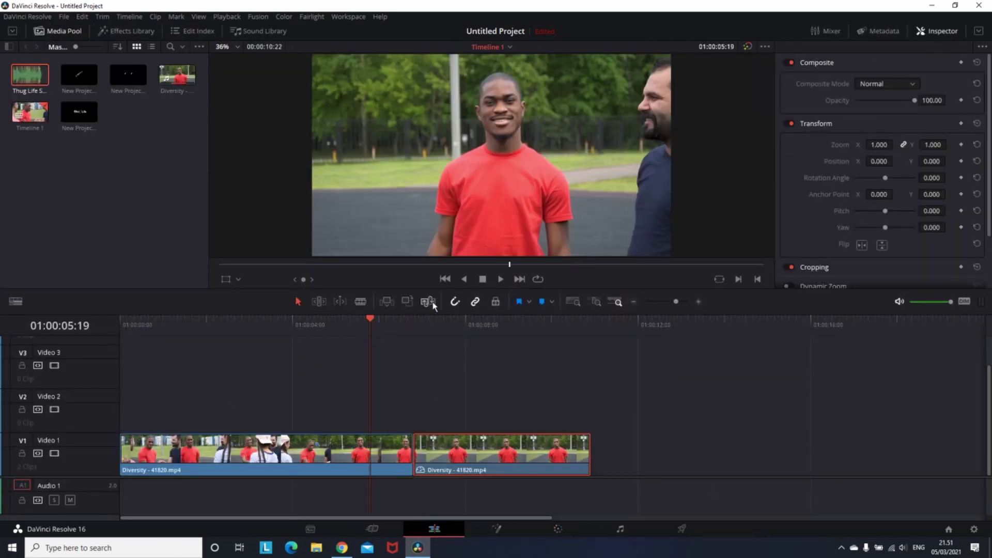
left_click(499, 279)
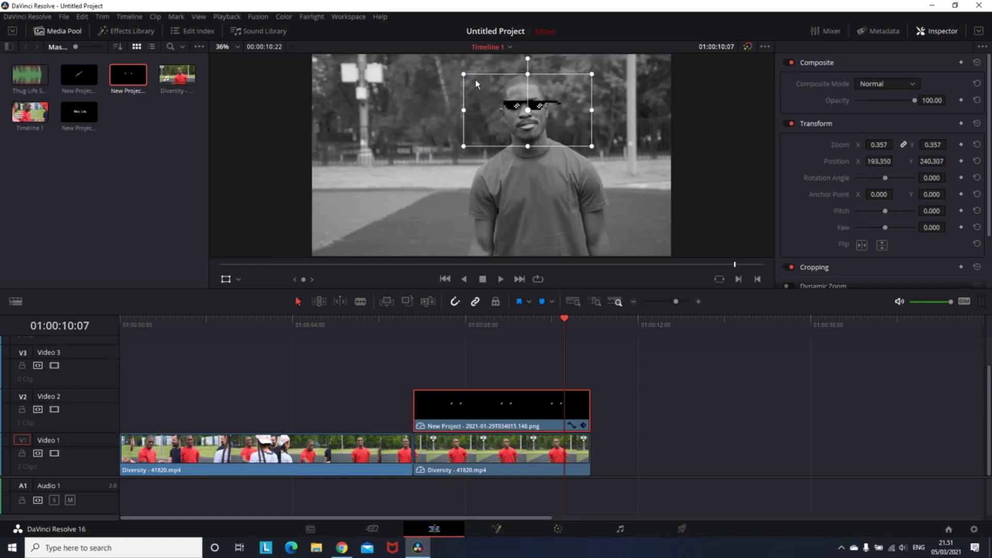
left_click_drag(527, 59, 514, 78)
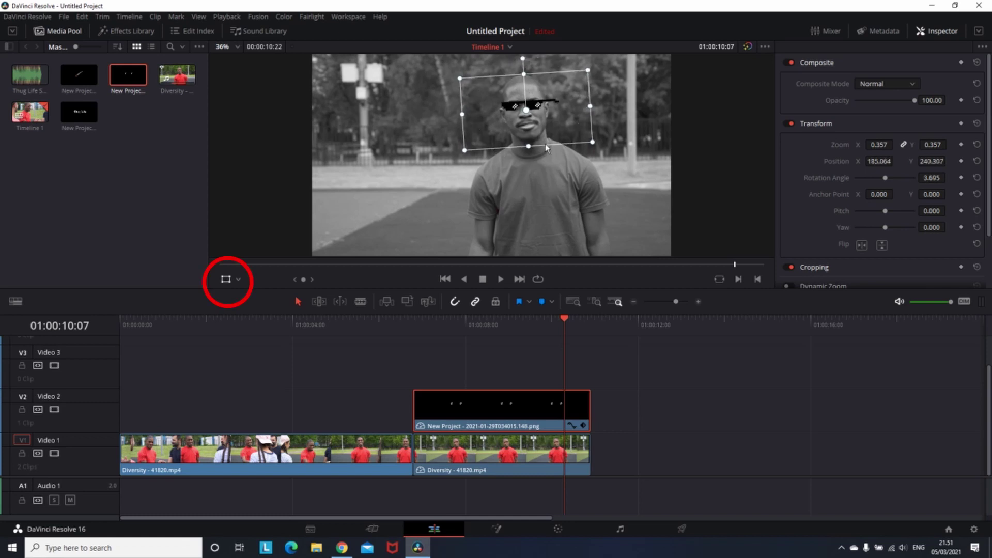
key("Up")
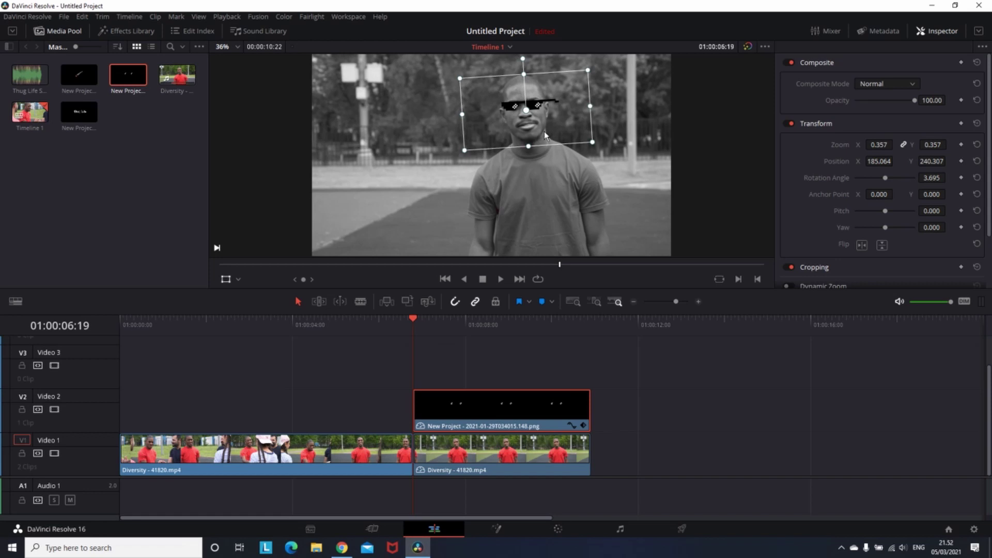
Keyframe the sunglasses from off-screen left to position 185.064, 234.783 at 01:00:09:13.
left_click_drag(565, 112, 312, 125)
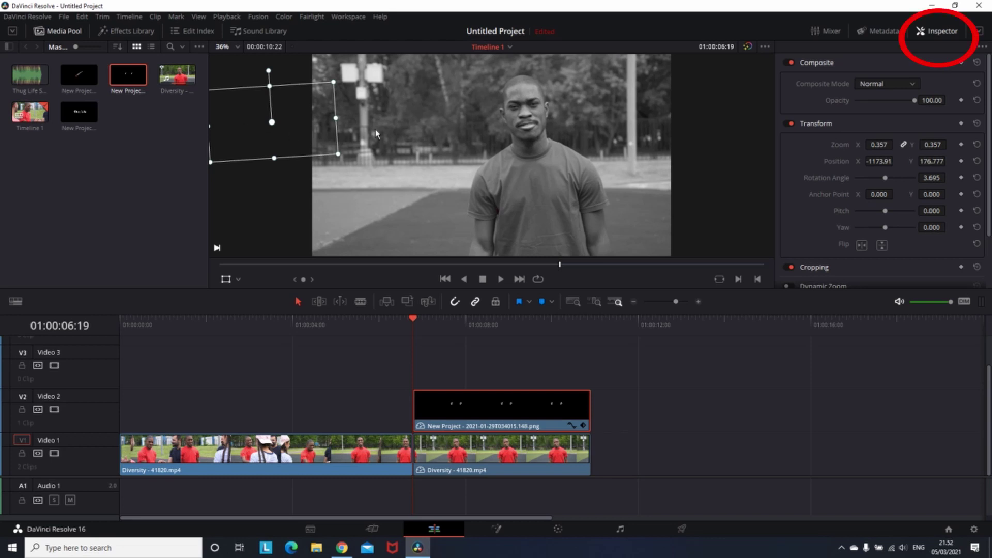
left_click(933, 33)
left_click(934, 33)
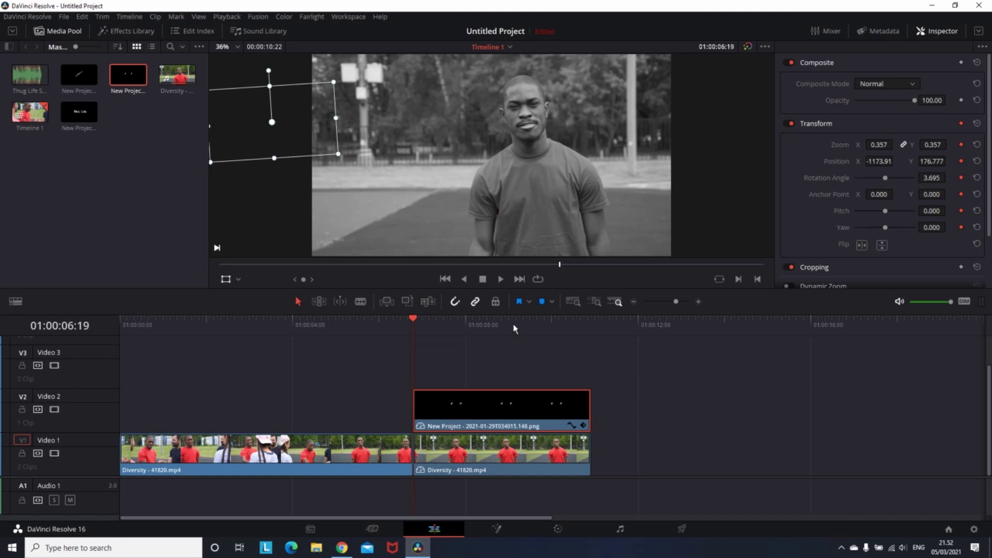
left_click(532, 325)
left_click_drag(295, 119, 551, 113)
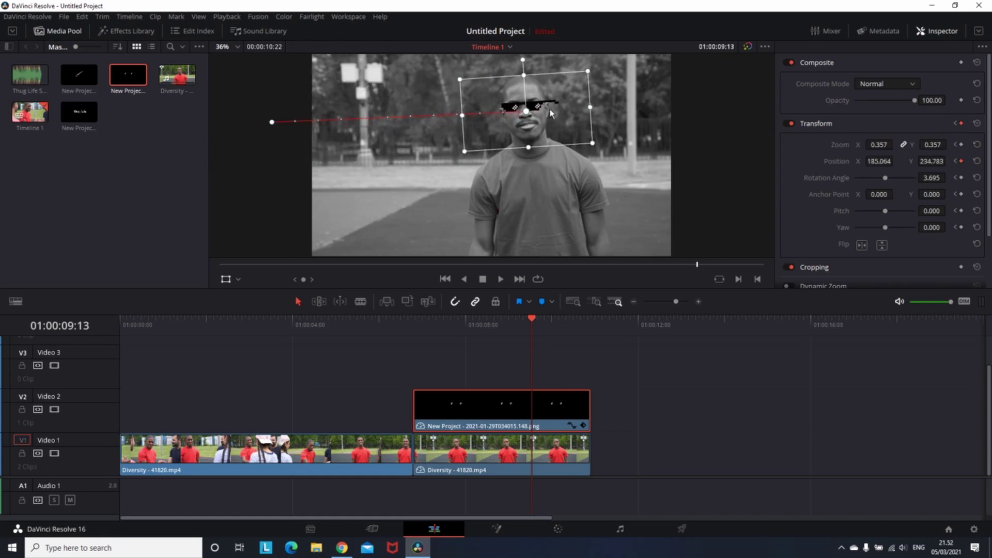
Move the sunglasses' landing keyframe 7 frames earlier to 01:00:09:06.
left_click(584, 425)
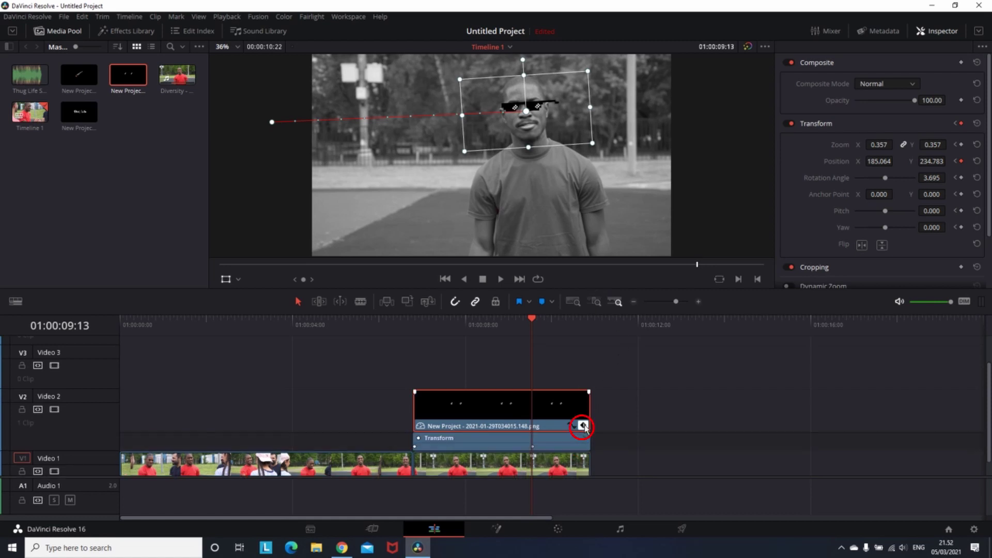
left_click_drag(533, 318, 414, 320)
left_click(500, 279)
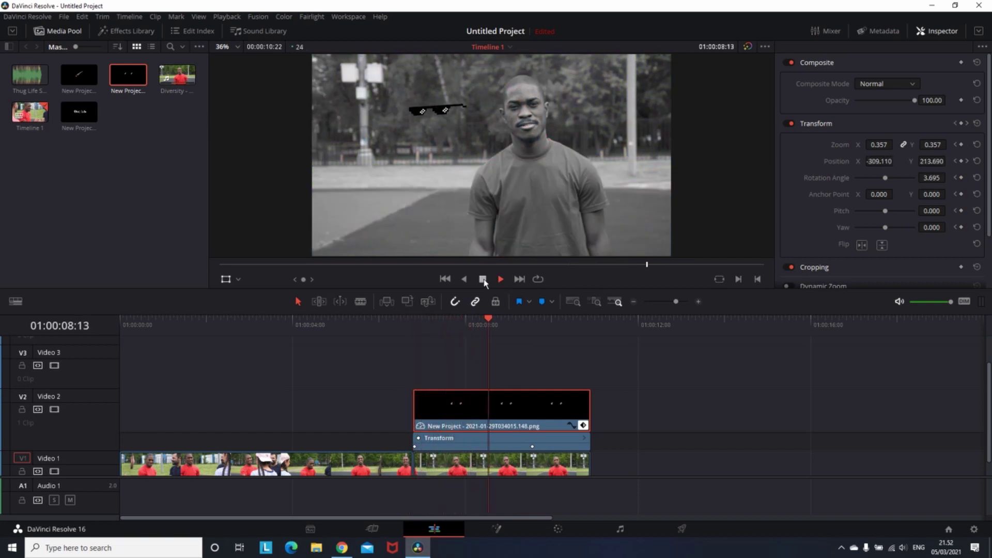
left_click(532, 447)
left_click_drag(532, 446, 497, 447)
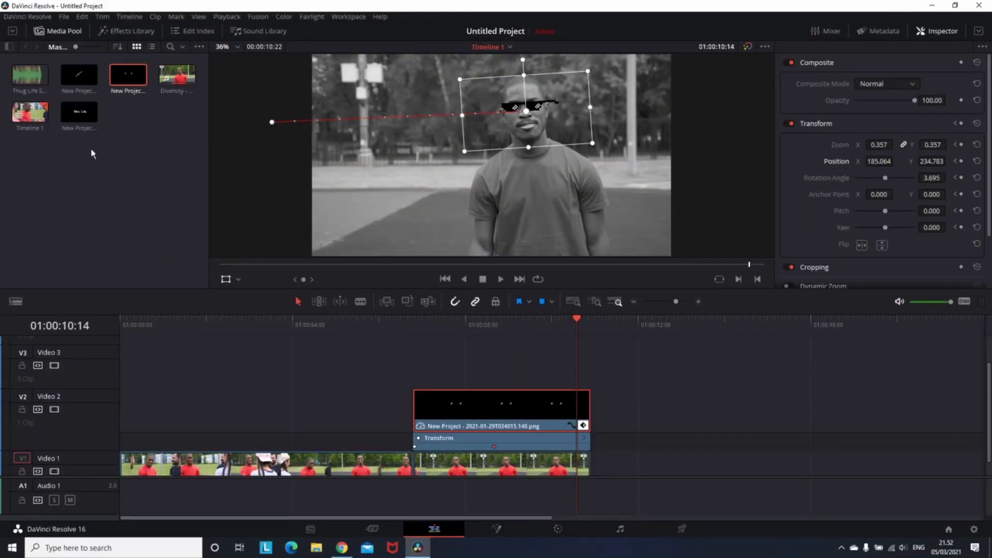
Add the cigar PNG on V3, trimmed and aligned with the V2 sunglasses clip.
left_click_drag(75, 90, 458, 359)
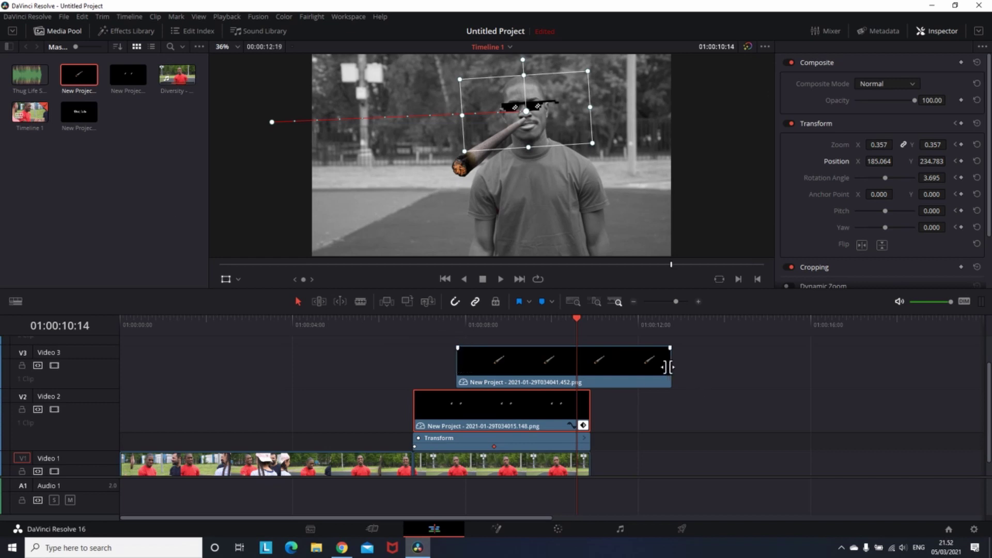
left_click_drag(668, 367, 602, 367)
left_click_drag(532, 368, 507, 364)
left_click_drag(442, 367, 423, 370)
Scale the cigar to 0.405 and park it off-screen left at -1248.49, 46.957.
left_click(423, 320)
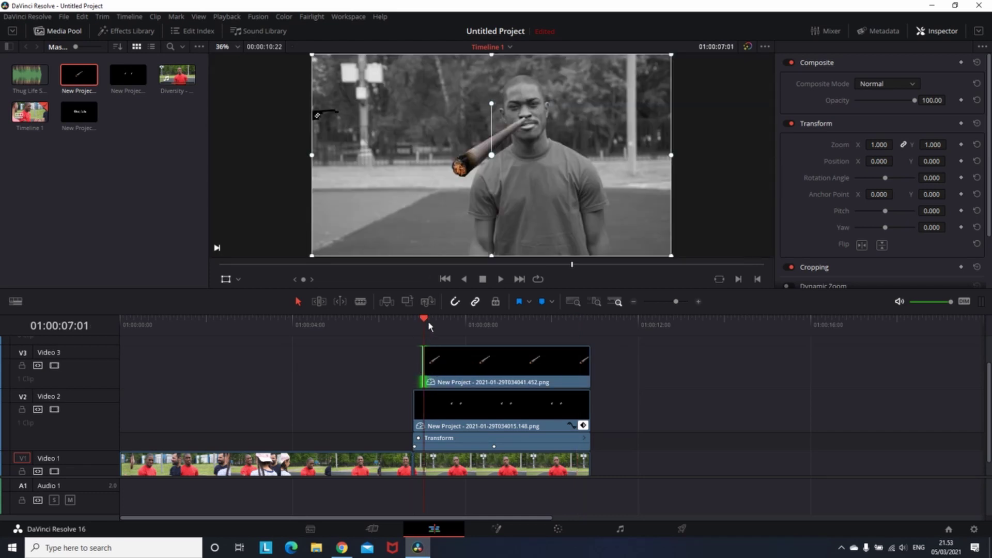
left_click(479, 366)
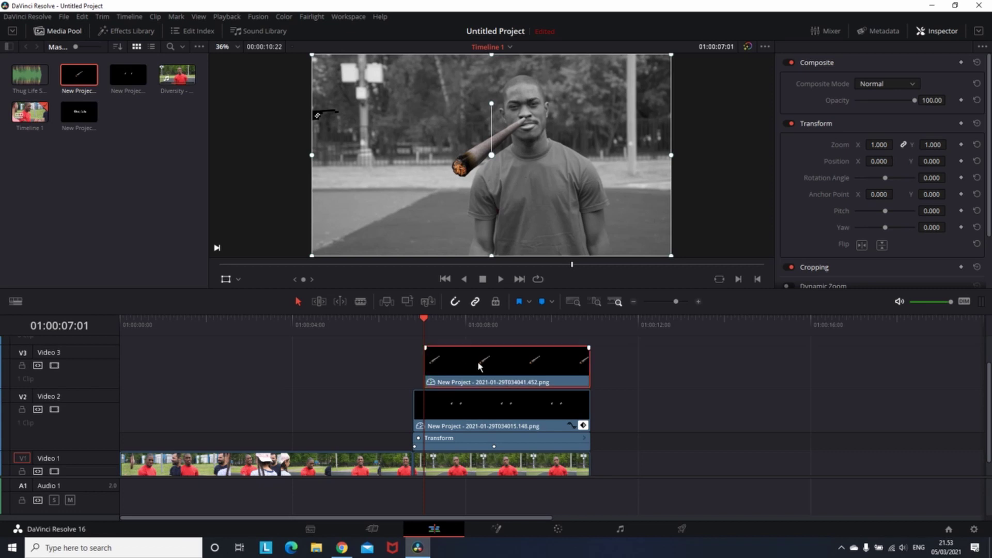
left_click_drag(312, 54, 428, 108)
left_click_drag(451, 140, 459, 136)
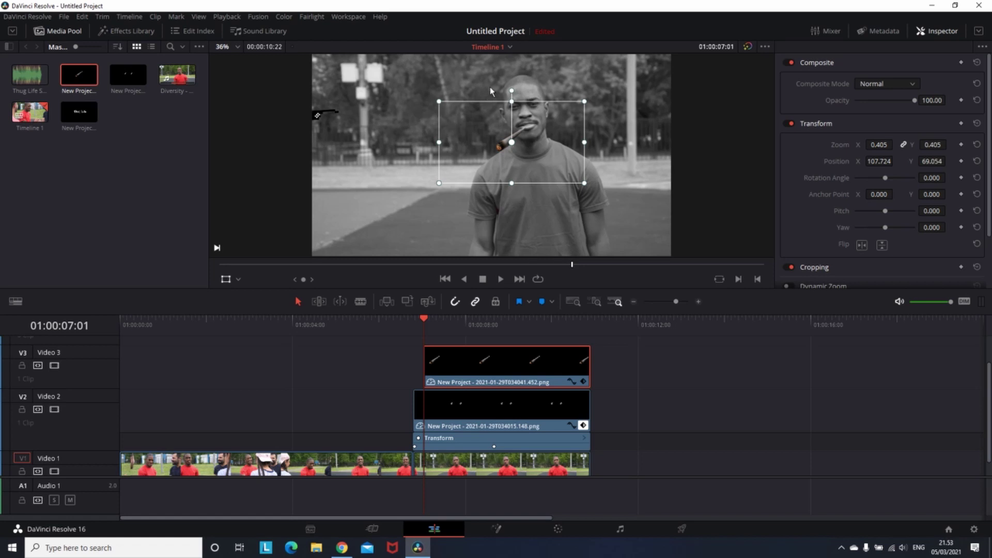
left_click_drag(549, 135, 361, 149)
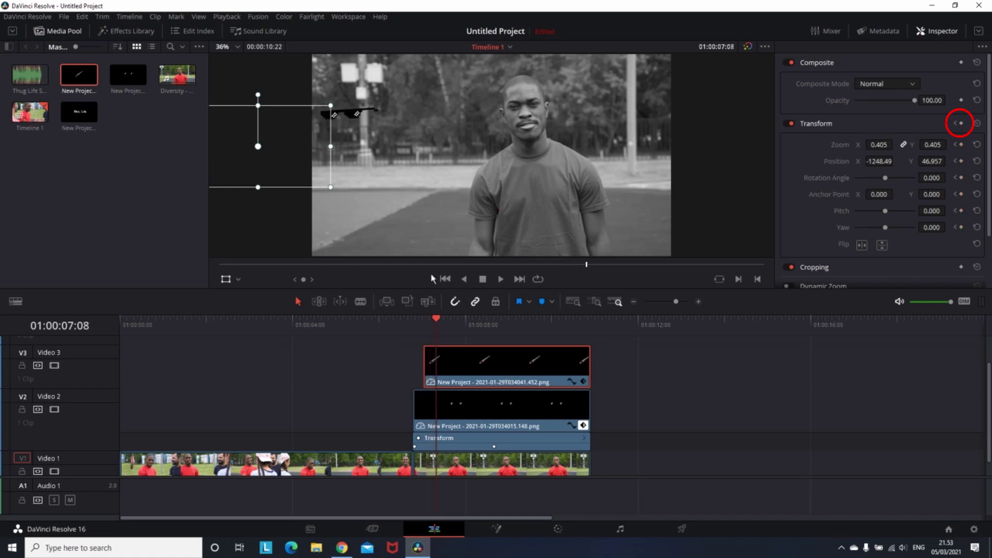
Keyframe the cigar moving in from the left and spinning toward his face.
left_click_drag(295, 138, 373, 138)
left_click_drag(340, 93, 269, 111)
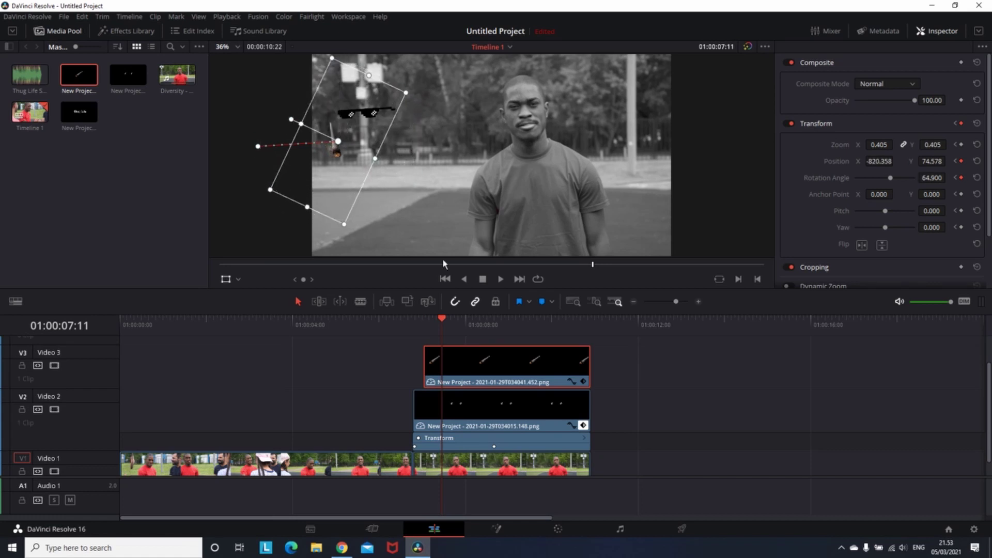
key("Right")
key("Right")
key("Right")
key("Right")
key("Right")
key("Right")
key("Right")
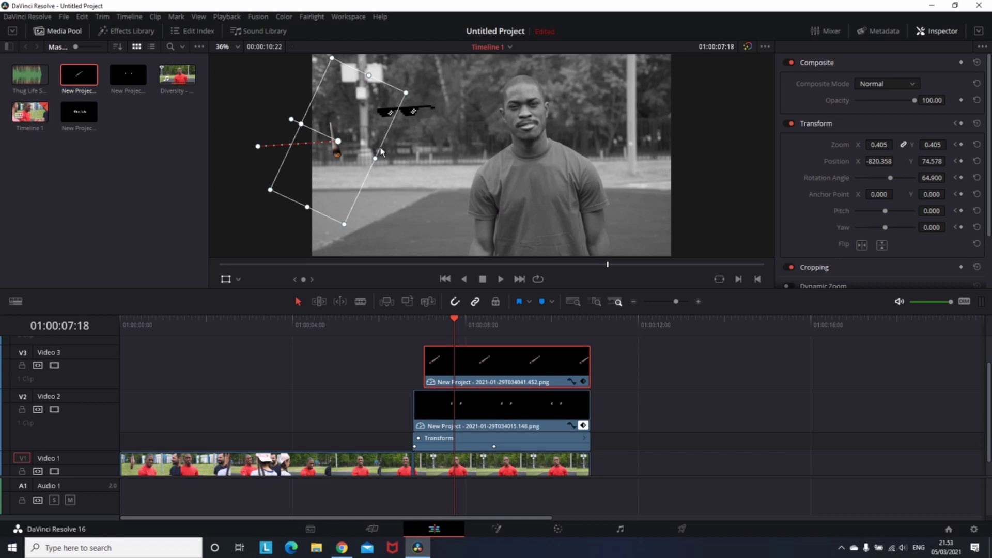
left_click_drag(360, 116, 457, 205)
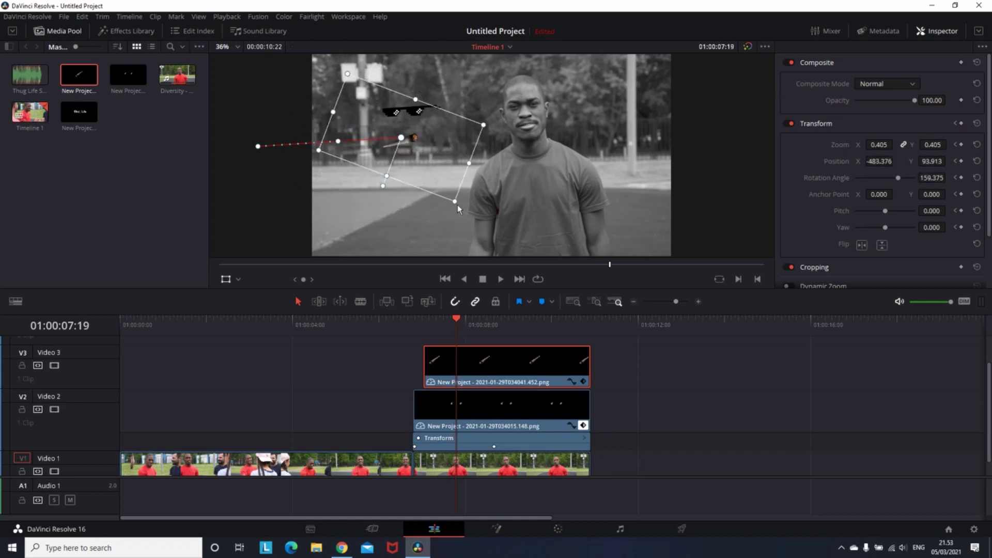
key("Right")
key("Right")
key("Right")
key("Right")
key("Right")
key("Right")
key("Right")
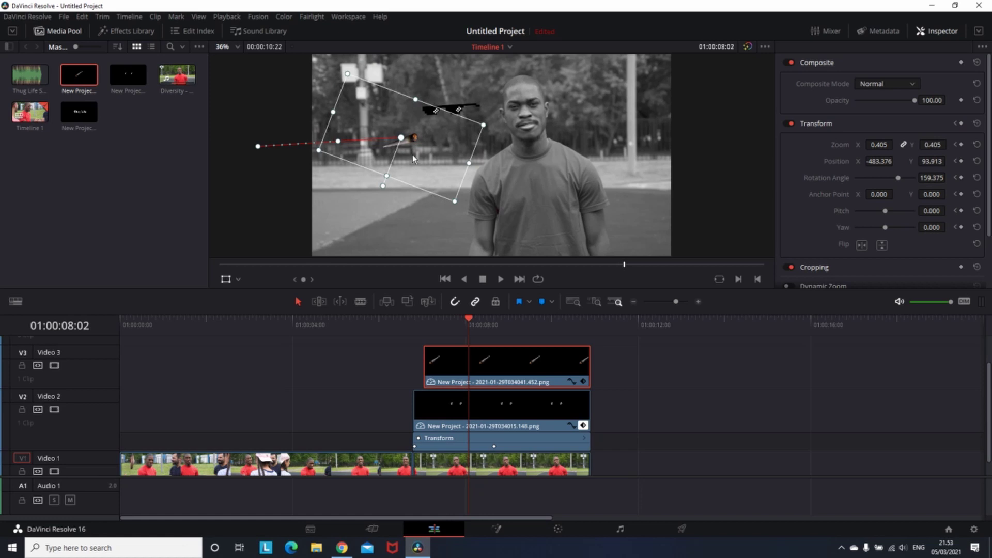
left_click_drag(412, 154, 470, 144)
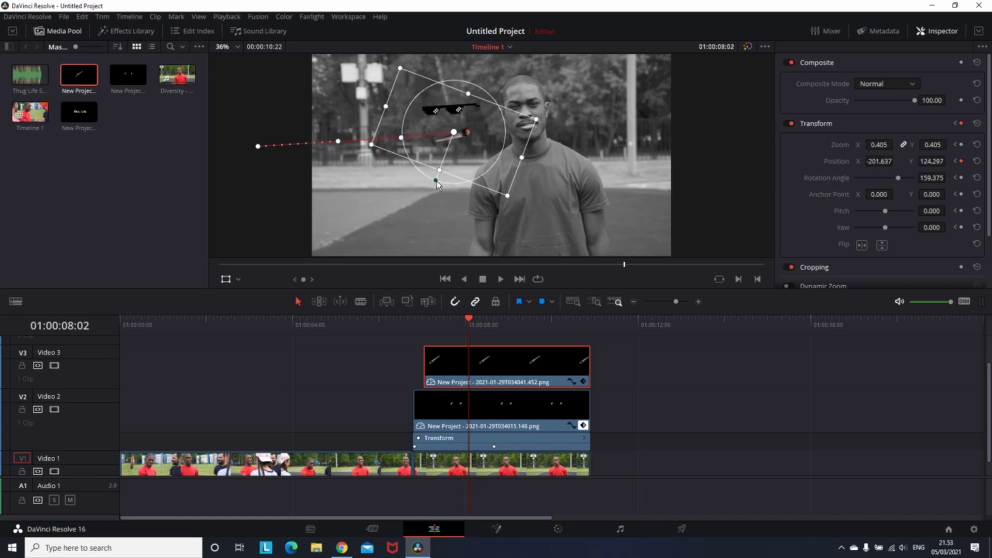
left_click_drag(437, 185, 543, 151)
Land the cigar in his mouth at 01:00:08:11, rotated 351.922, and preview the animation.
key("Right")
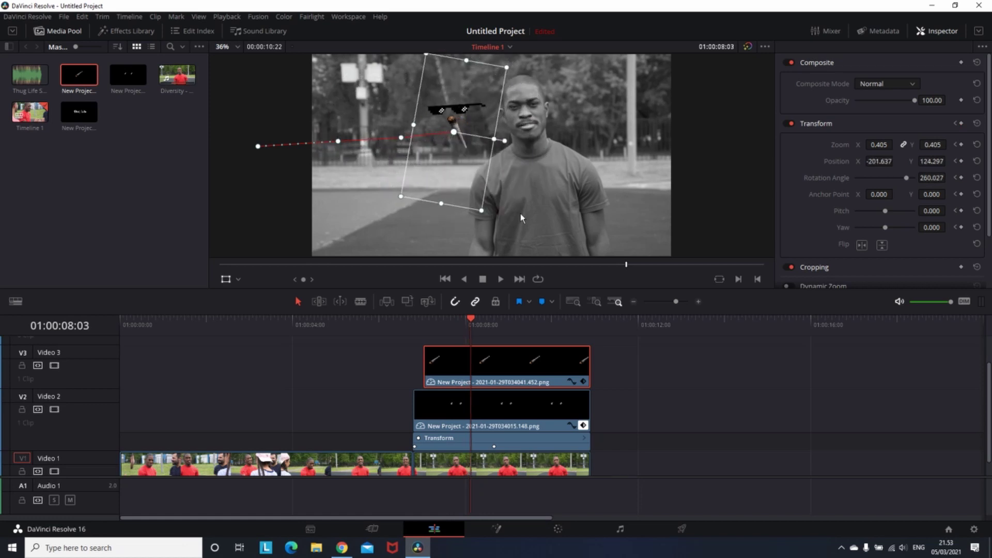
key("Right")
key("Right")
key("Right")
key("Right")
key("Right")
key("Right")
key("Right")
key("Right")
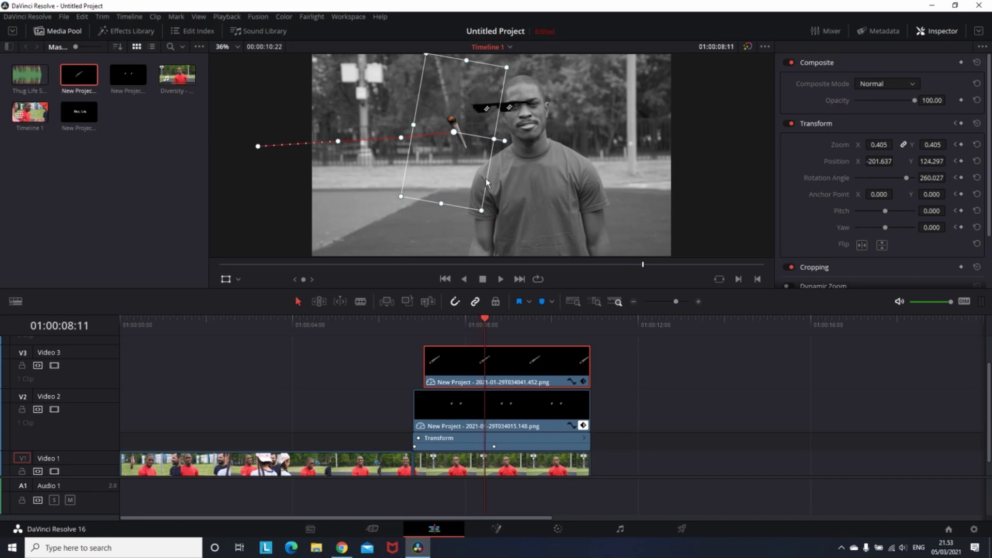
left_click_drag(457, 165, 560, 121)
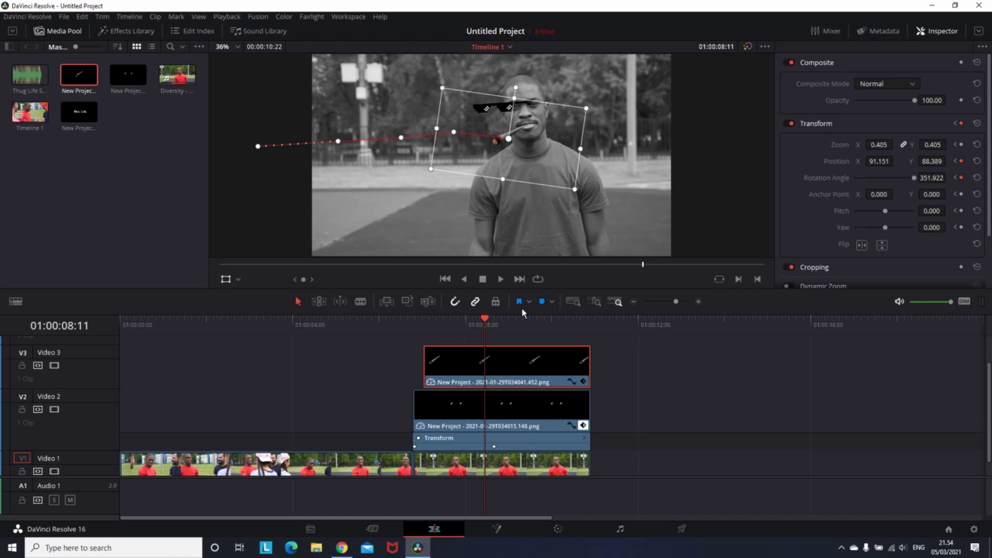
left_click(393, 330)
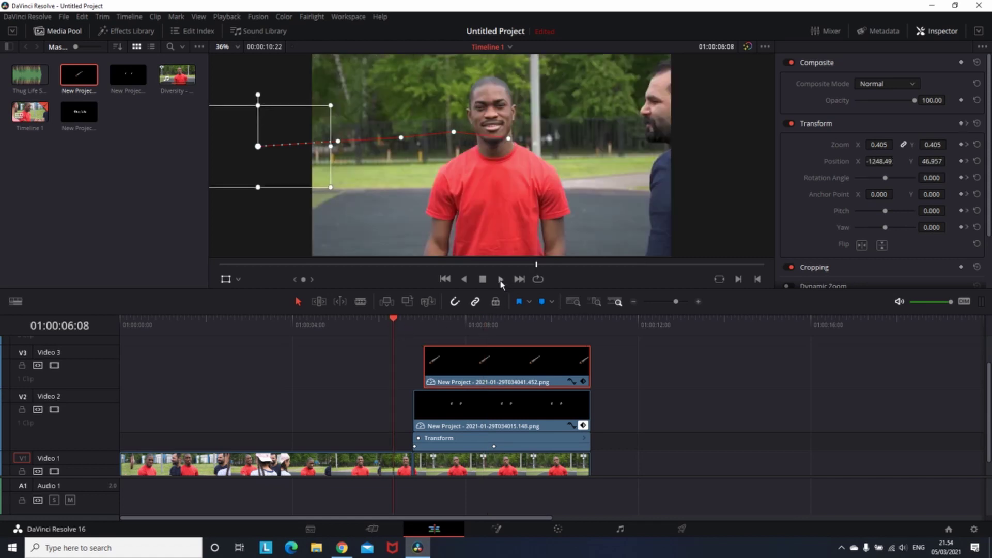
left_click(501, 280)
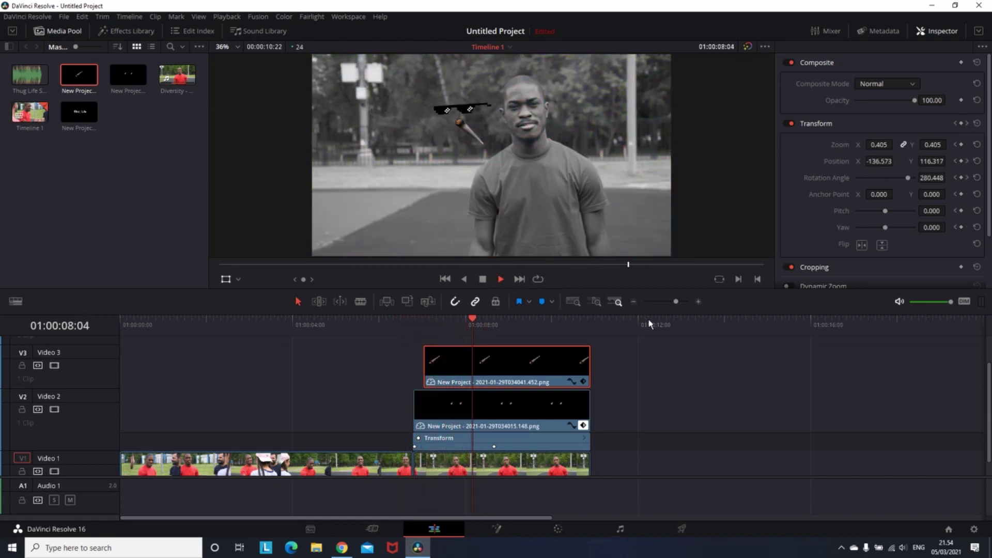
left_click(483, 280)
scroll(570, 344, "up", 1)
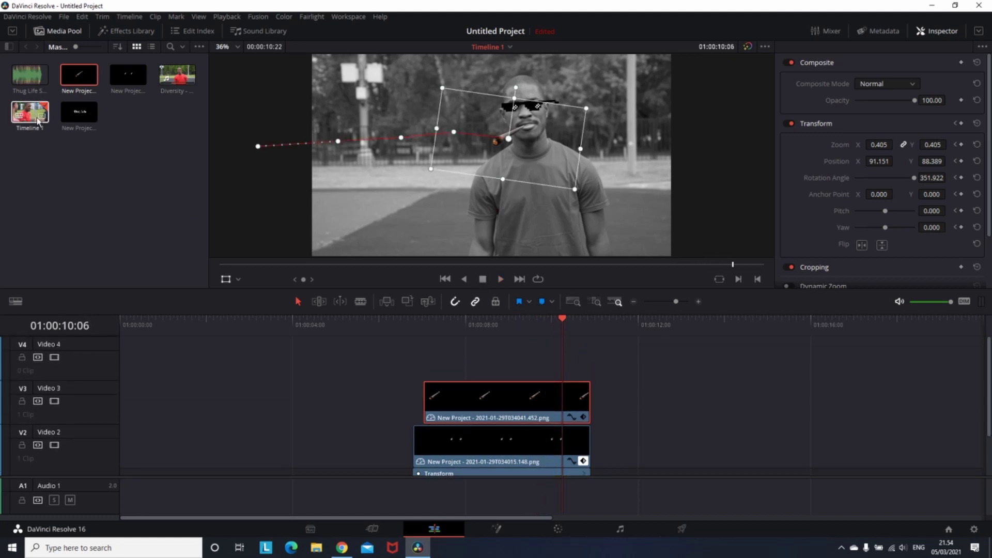
Put the Thug Life PNG on Video 4, trimmed to end with the cigar and sunglasses clips.
left_click_drag(81, 109, 499, 351)
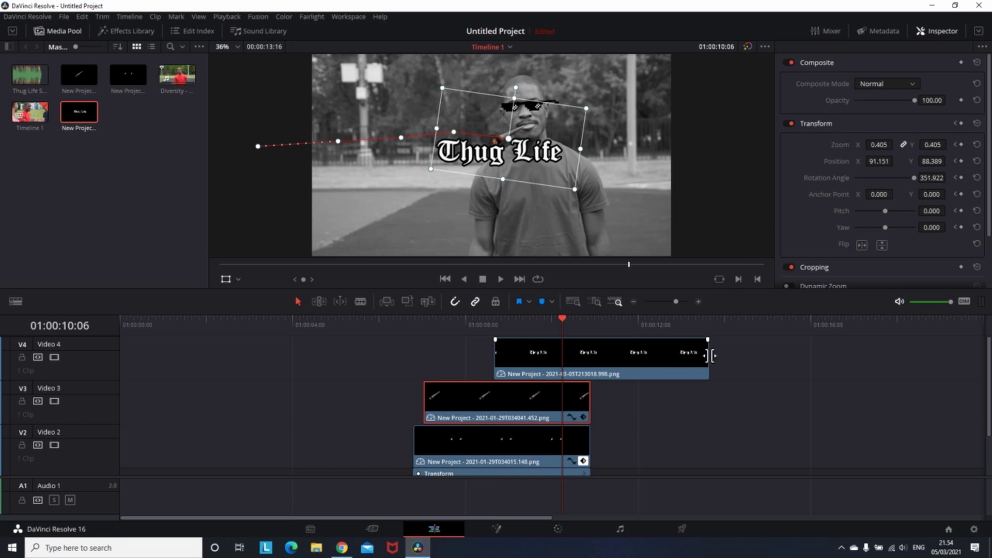
left_click_drag(710, 356, 589, 356)
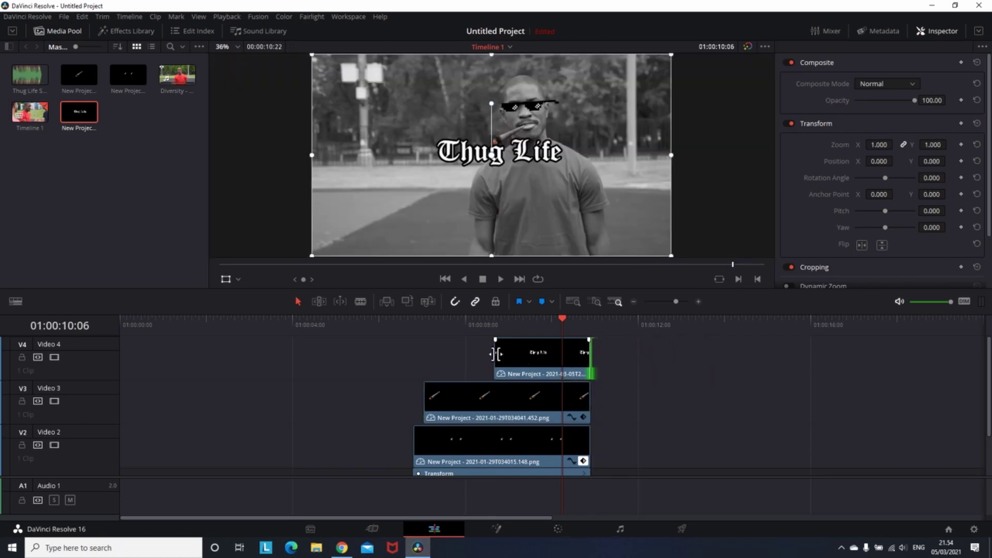
left_click_drag(496, 354, 508, 355)
scroll(512, 382, "down", 2)
scroll(511, 385, "up", 1)
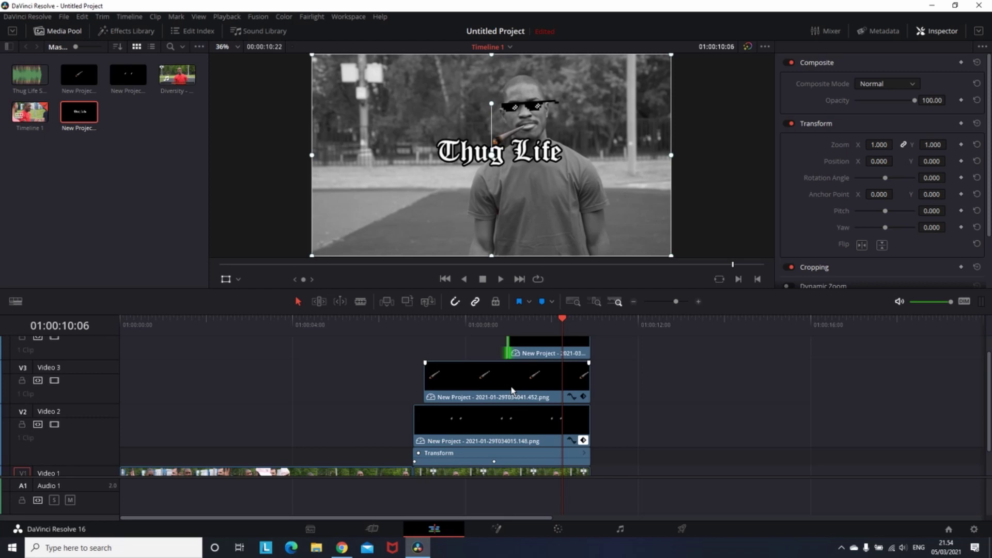
left_click(582, 397)
scroll(504, 397, "down", 1)
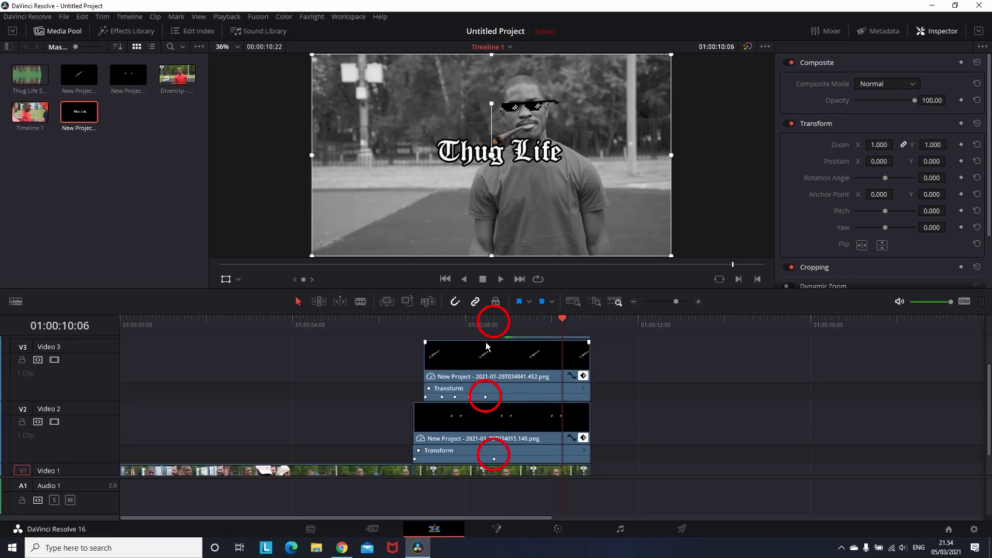
Trim the Thug Life title to start at 01:00:08:16, the cigar's final keyframe.
left_click_drag(485, 323, 492, 322)
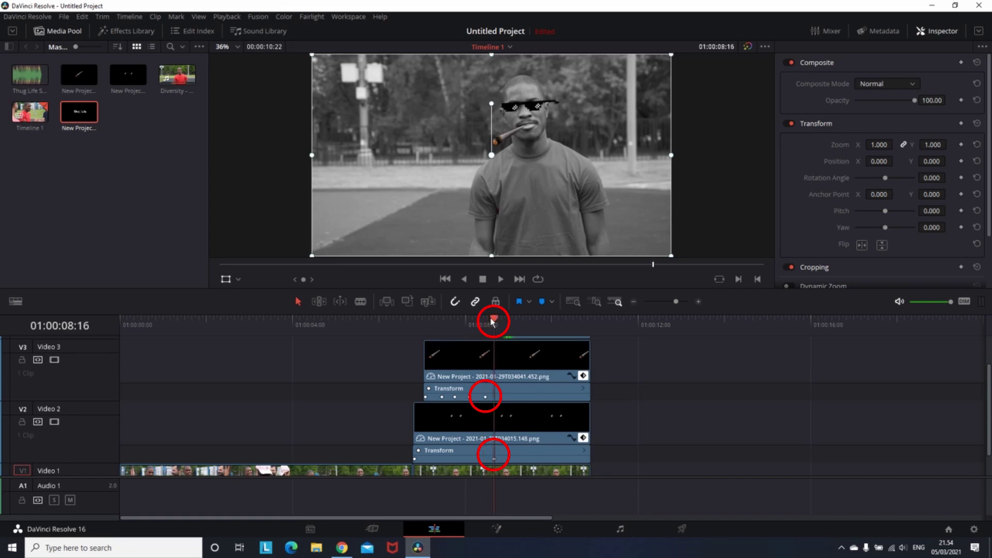
left_click_drag(493, 403, 499, 404)
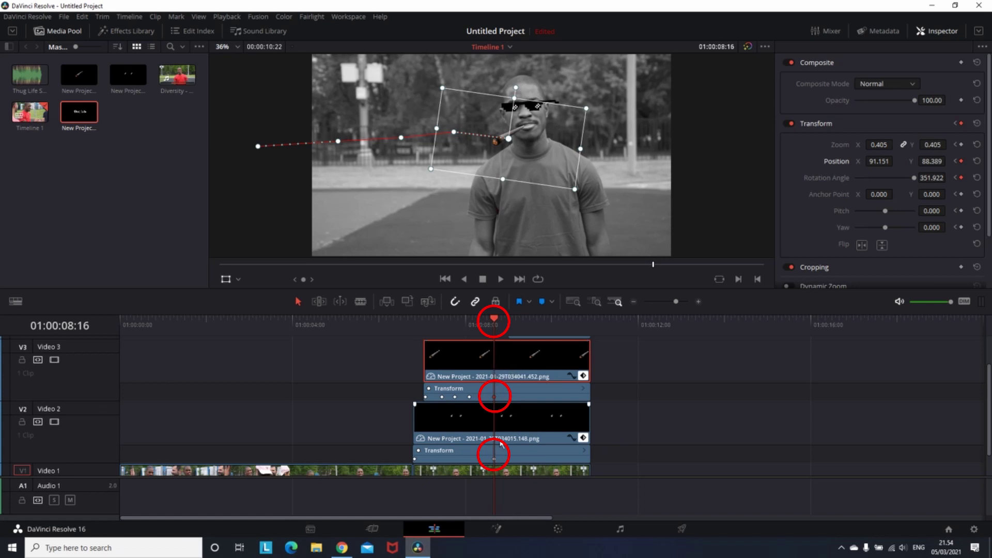
scroll(500, 443, "up", 1)
left_click_drag(517, 345, 500, 347)
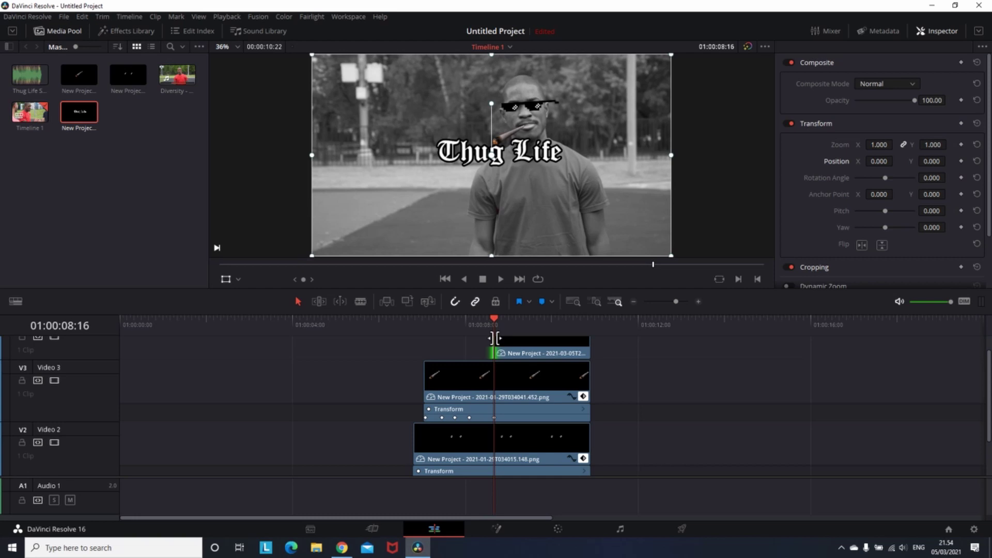
scroll(501, 422, "down", 1)
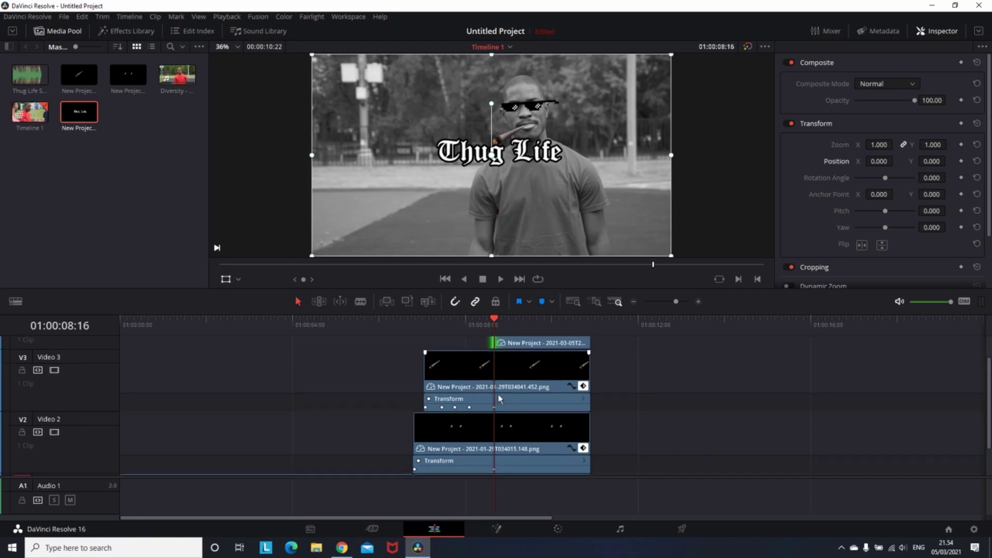
scroll(500, 399, "up", 2)
Scale the Thug Life title on V4 to 1.823 and move it below his face.
left_click(516, 344)
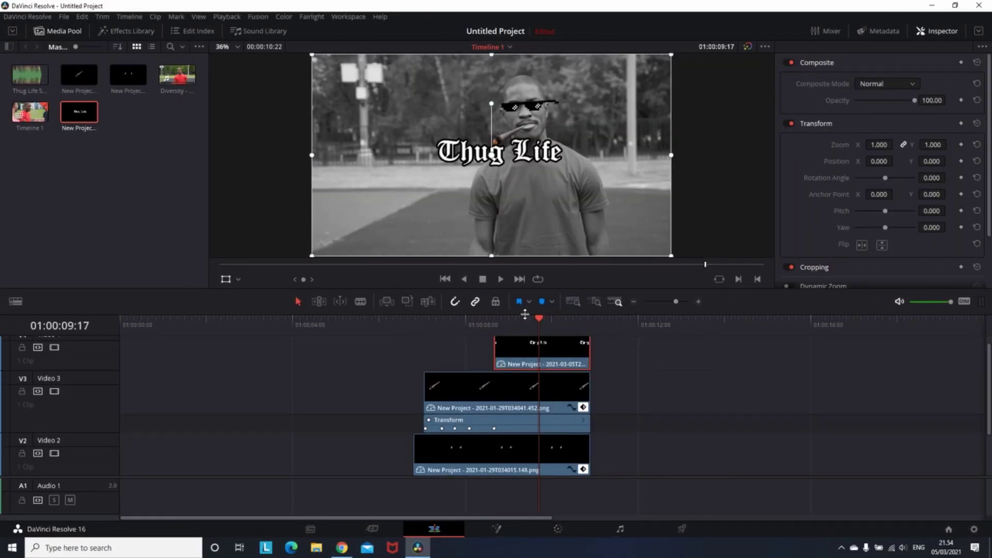
left_click_drag(520, 178, 598, 134)
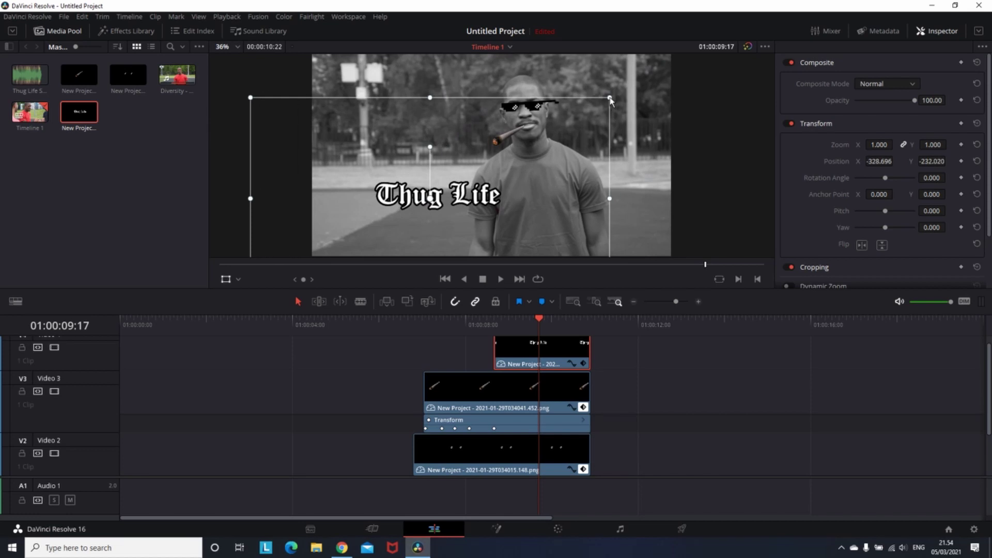
left_click_drag(610, 100, 758, 14)
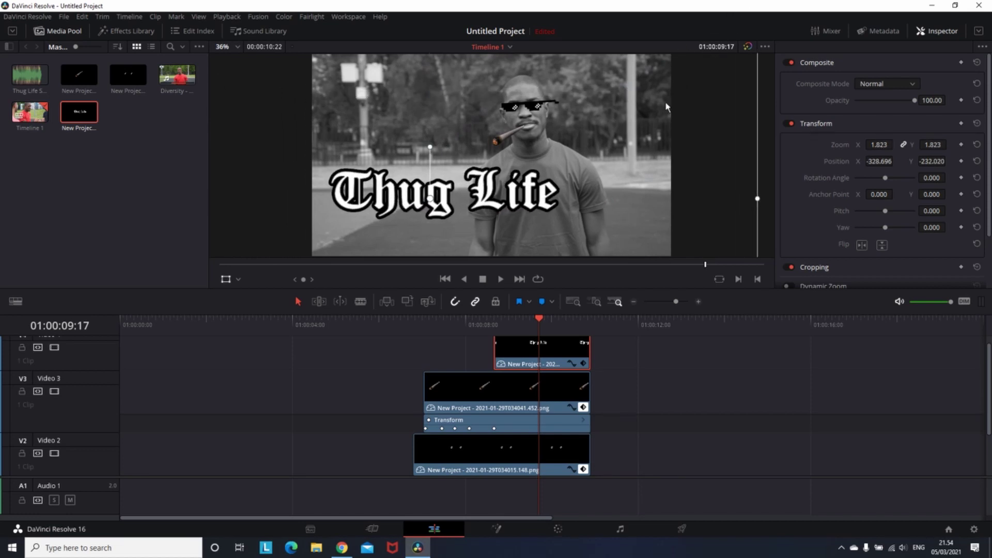
left_click_drag(665, 101, 645, 150)
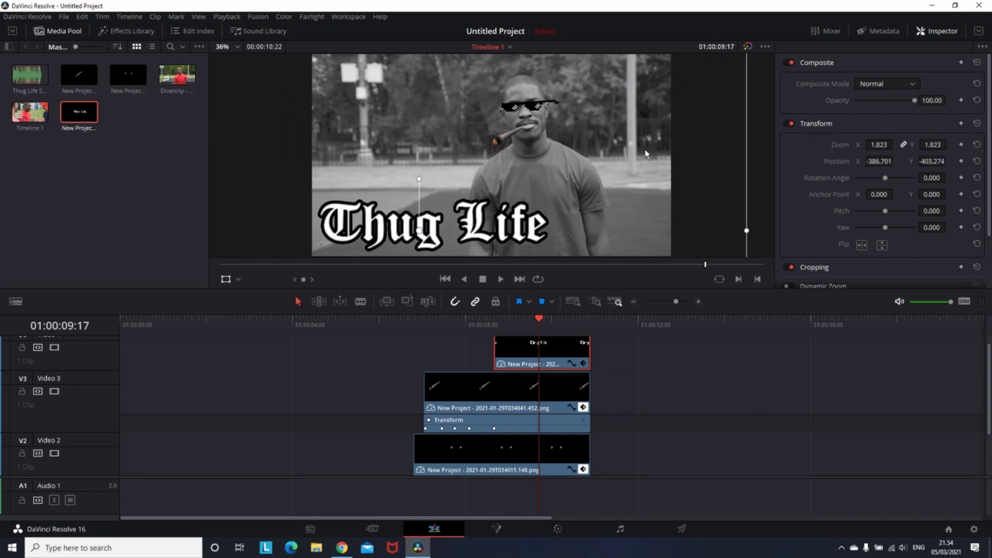
scroll(701, 367, "down", 2)
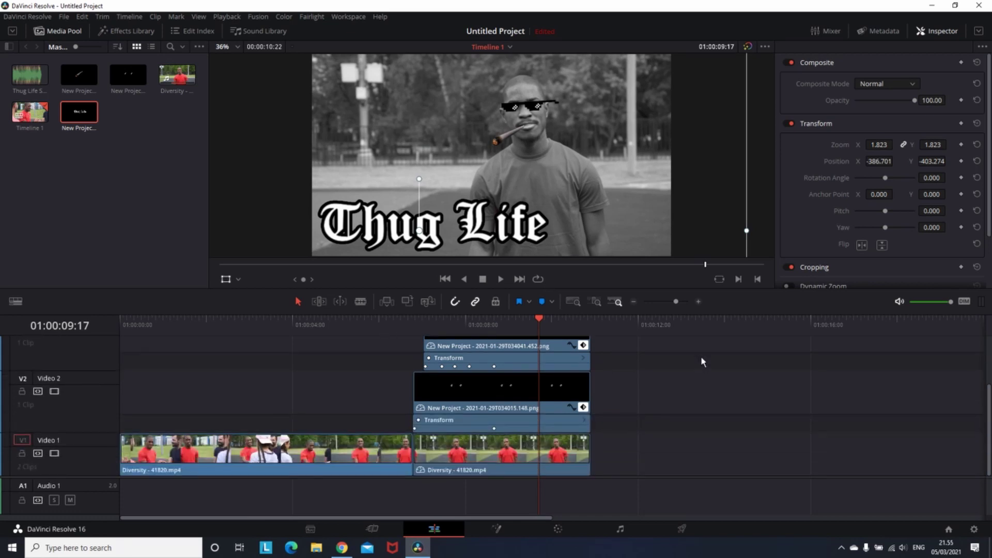
Place the Thug Life Sound Effect mp3 on Audio 1, trimmed to end with the video.
left_click_drag(49, 97, 233, 481)
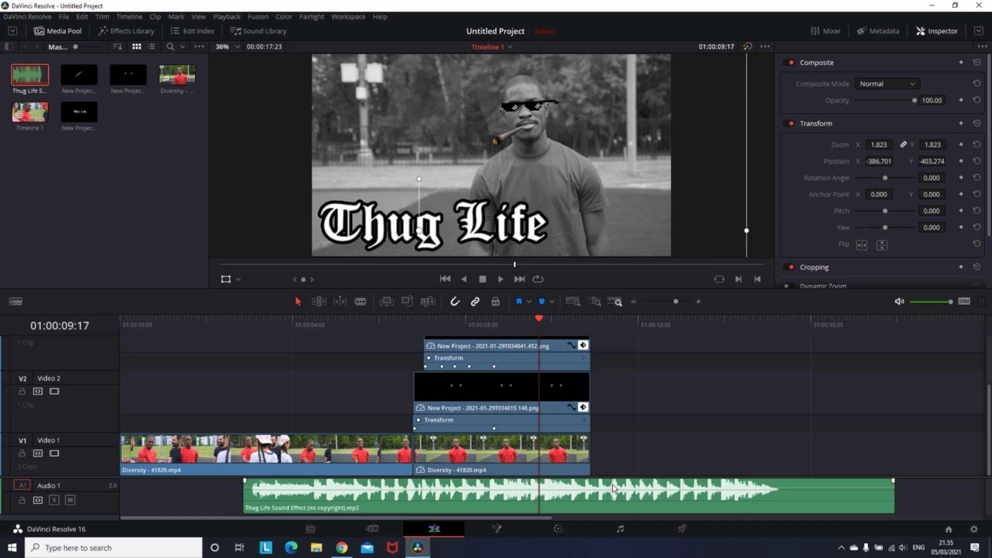
left_click_drag(896, 499, 539, 497)
left_click_drag(455, 498, 494, 497)
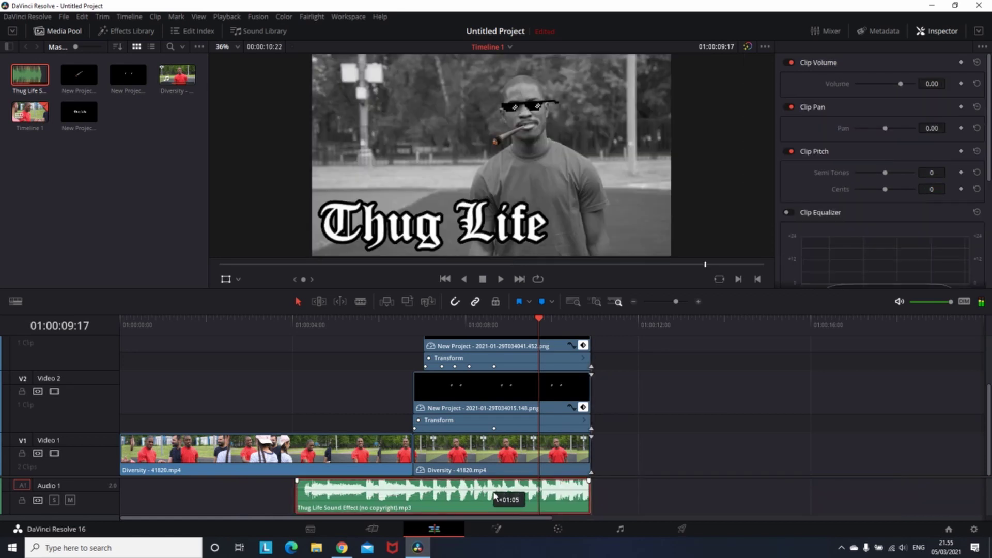
left_click_drag(589, 494, 532, 499)
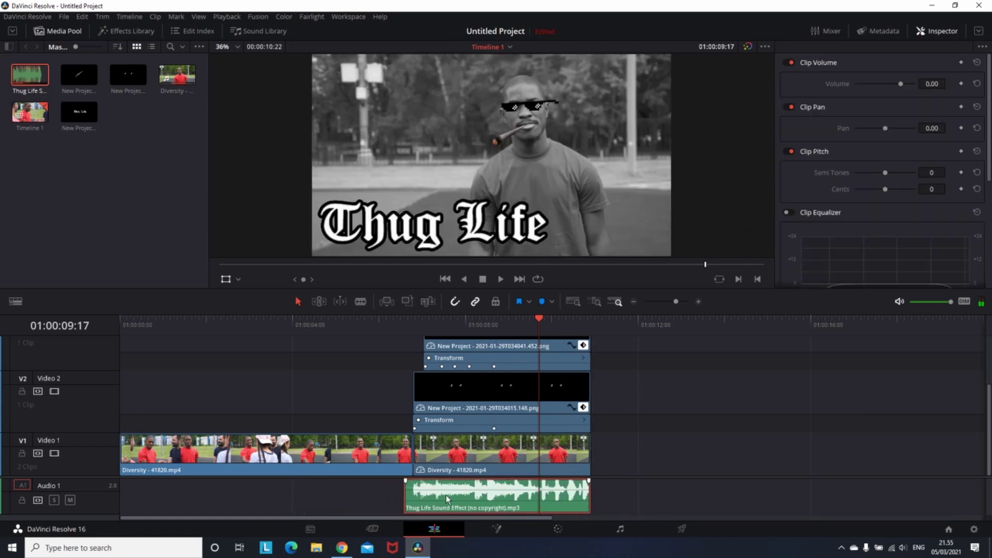
left_click_drag(592, 498, 566, 499)
left_click(363, 325)
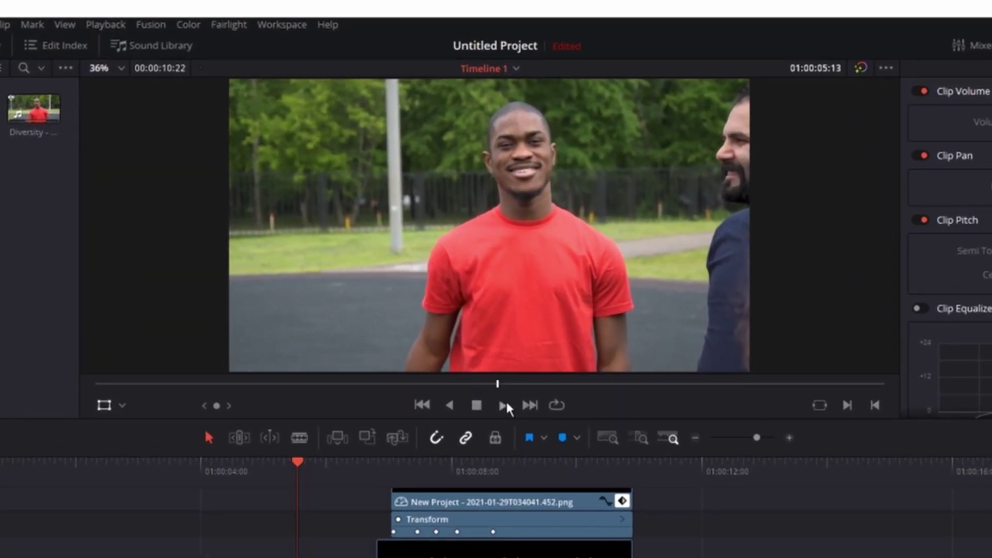
left_click(504, 405)
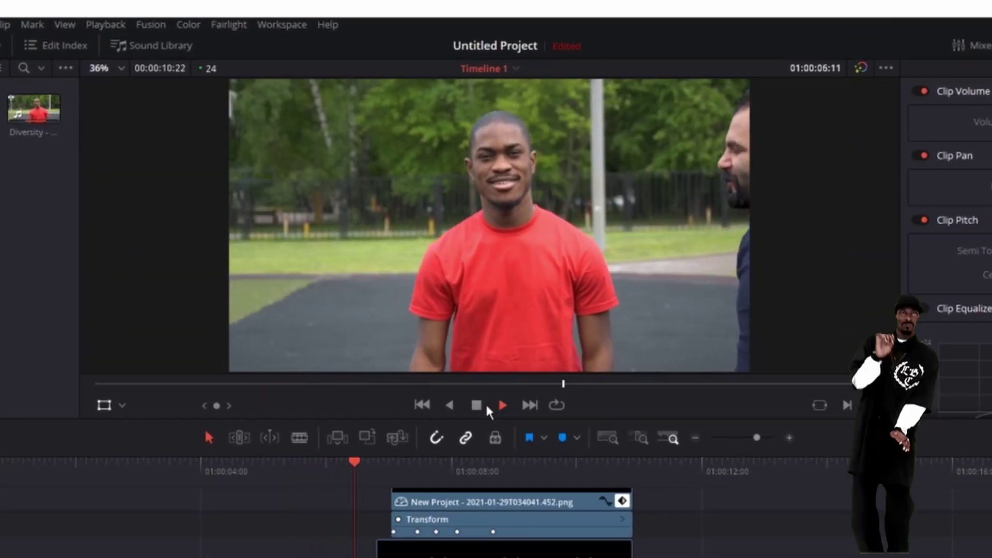